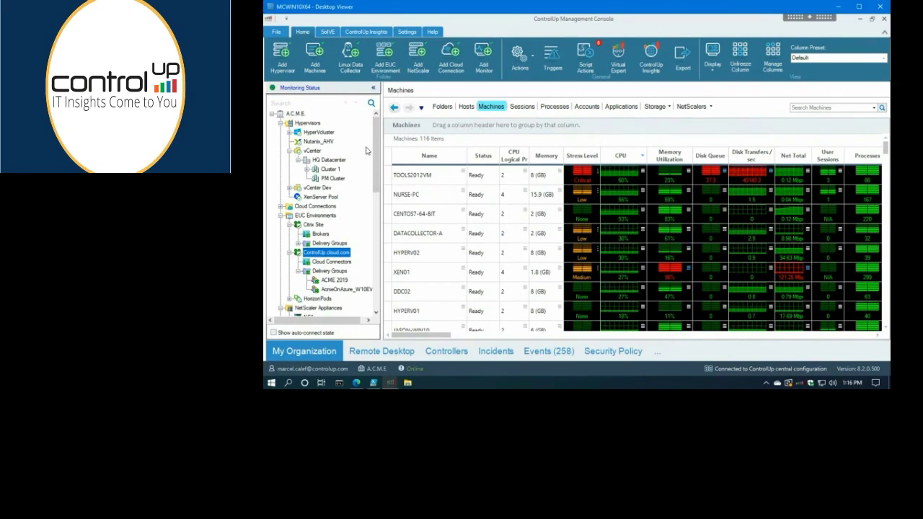
# Show all hosts and investigate the Datastore R/W IOPS of vmhost1.acme.local
pyautogui.click(465, 107)
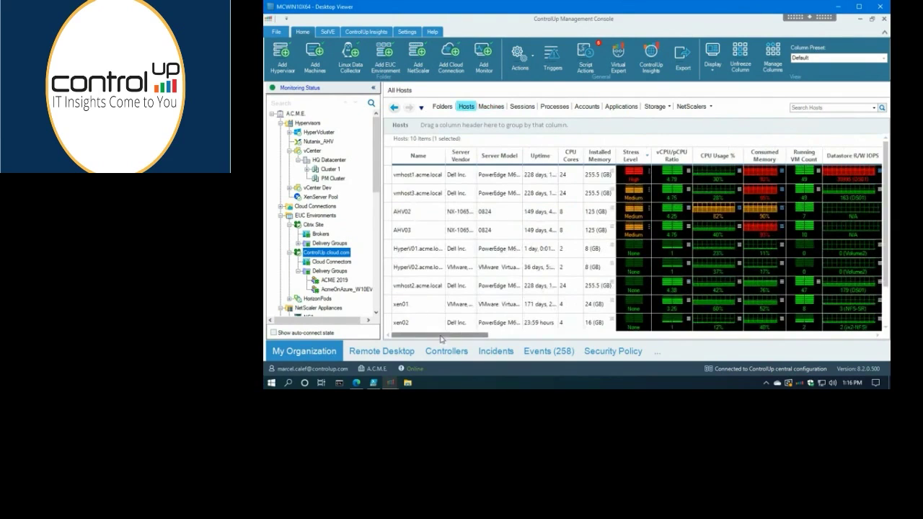
pyautogui.moveTo(443, 337); pyautogui.dragTo(476, 339)
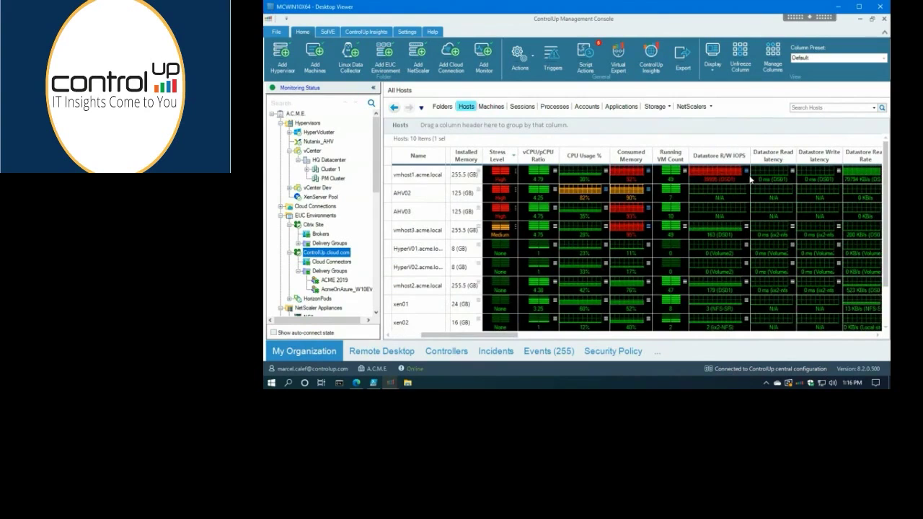
pyautogui.moveTo(750, 180)
pyautogui.click(787, 267)
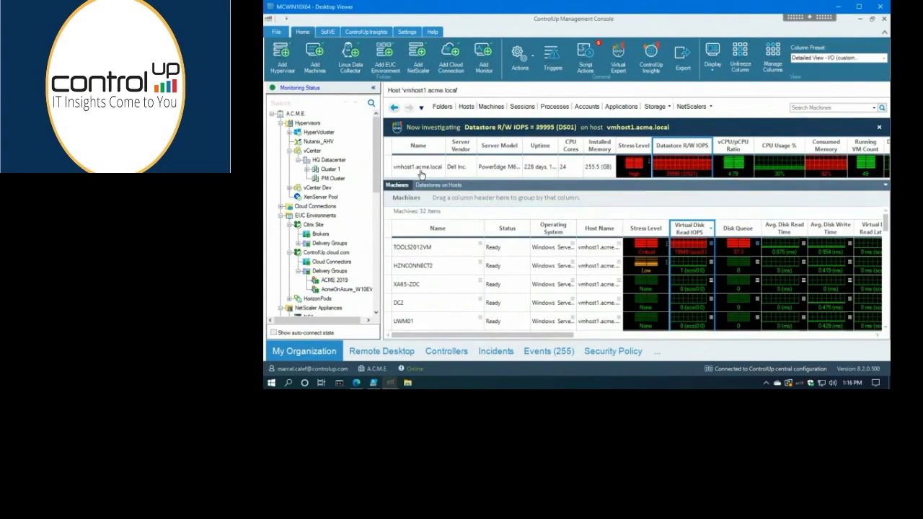
# Trace the read I/O load through TOOLS2012VM and its iometer.exe session to the Dynamo.exe process
pyautogui.click(696, 252)
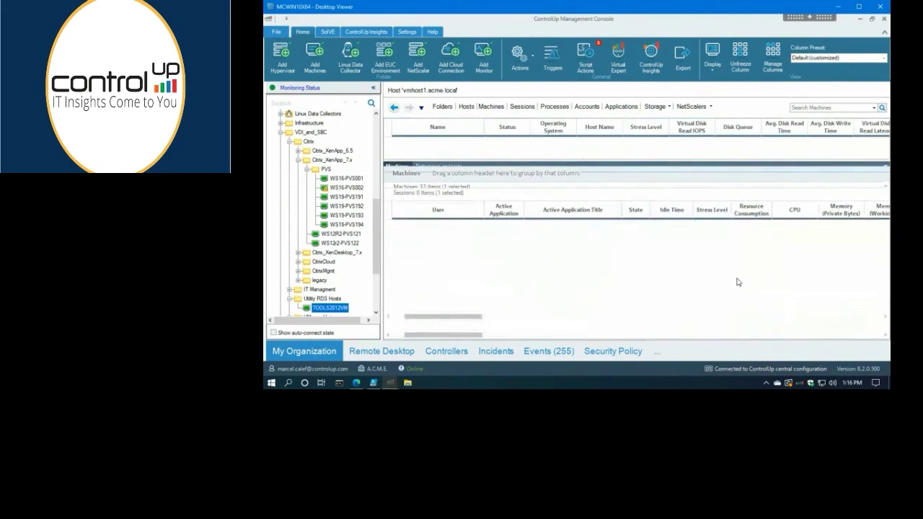
pyautogui.click(818, 253)
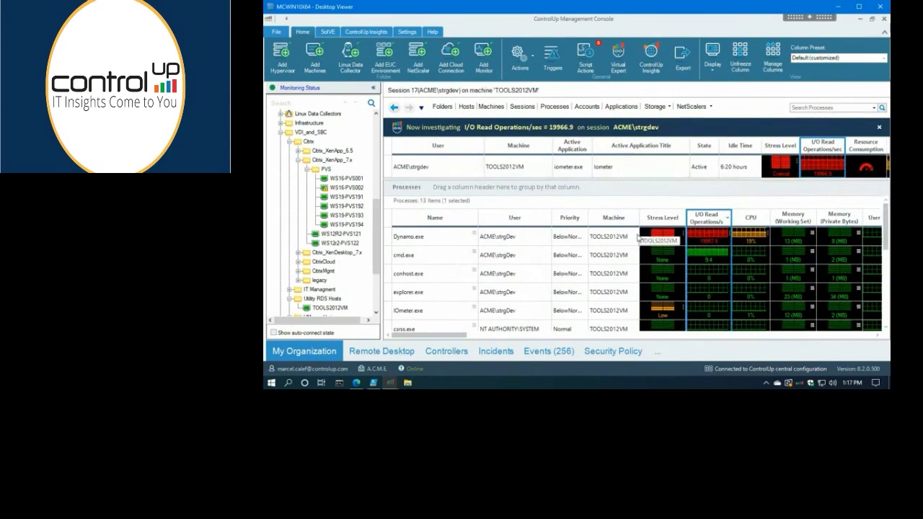
pyautogui.click(432, 237)
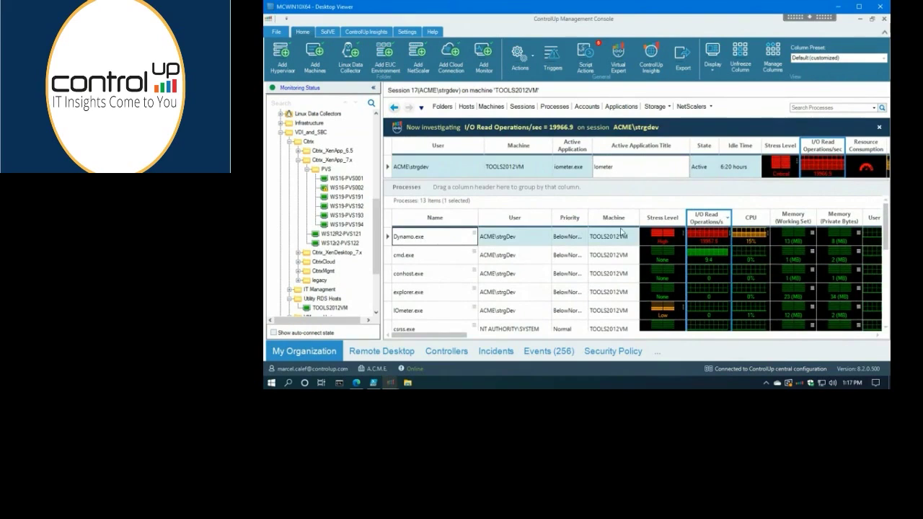
# Look at the process actions offered for Dynamo.exe, such as Kill Process, and dismiss them without running any
pyautogui.rightClick(721, 239)
pyautogui.moveTo(750, 291)
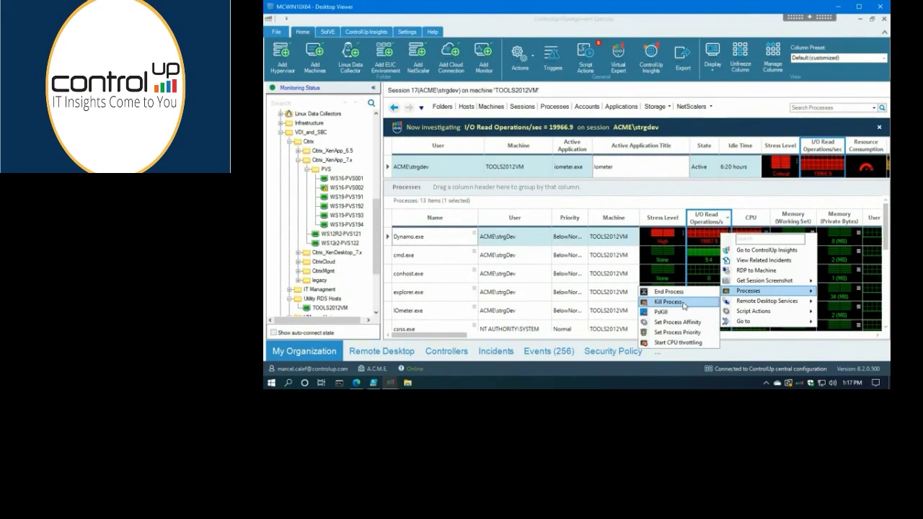
pyautogui.click(540, 291)
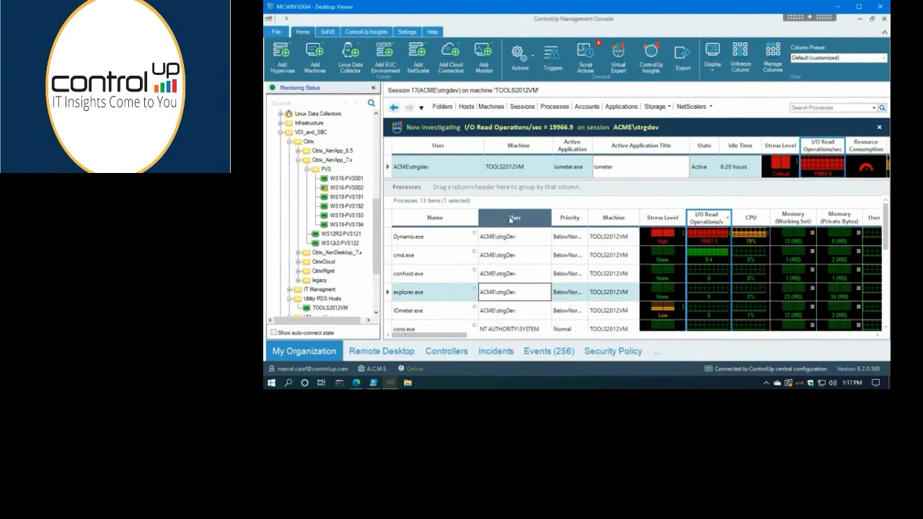
# List all sessions sorted by highest stress level and select the session running iometer.exe
pyautogui.click(520, 106)
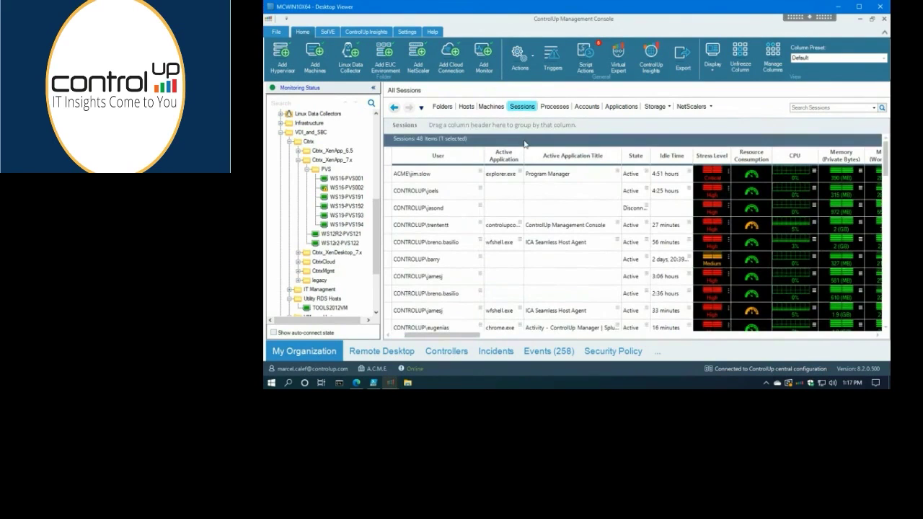
pyautogui.click(710, 157)
pyautogui.click(712, 159)
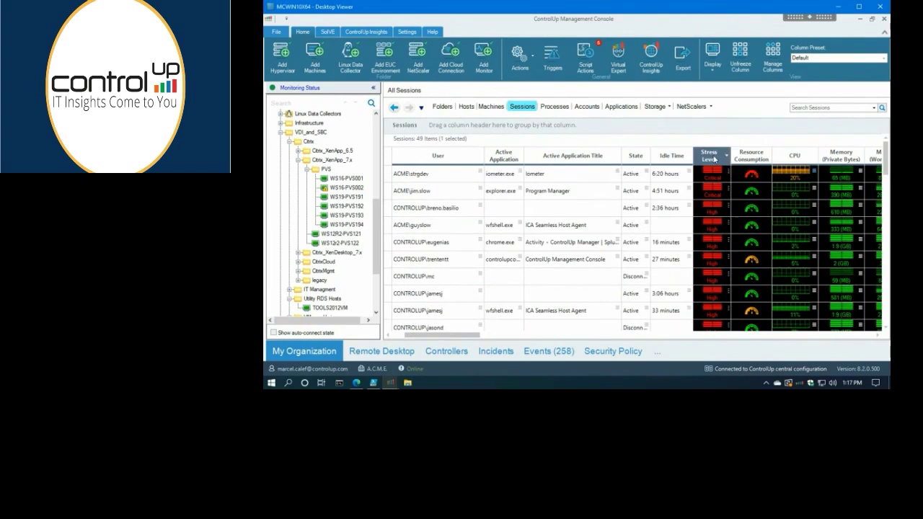
pyautogui.click(446, 180)
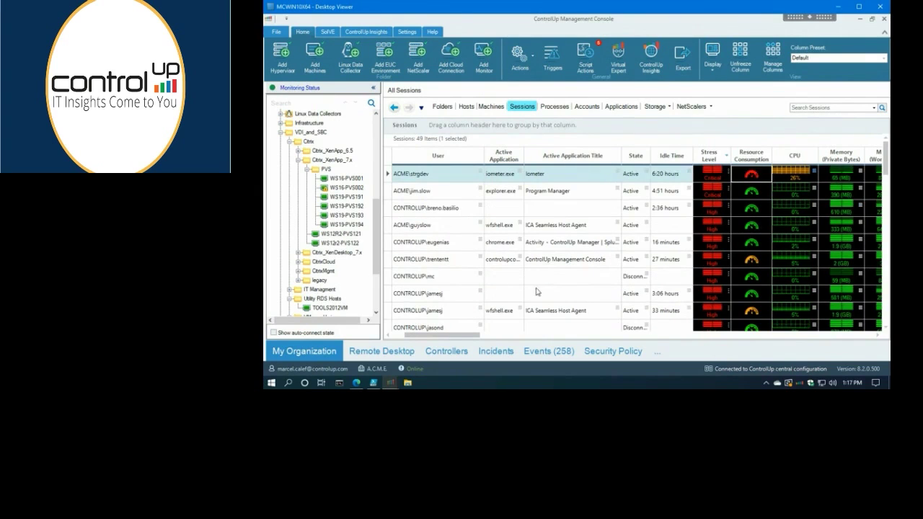
# Check the UX Score of the critical explorer.exe session and show the Virtual Expert suggestions for its Logon Duration
pyautogui.click(428, 192)
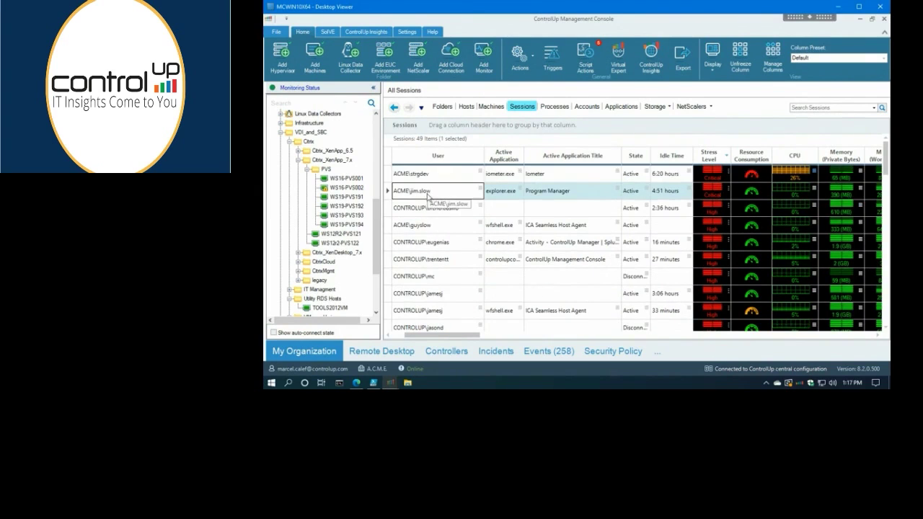
pyautogui.click(755, 194)
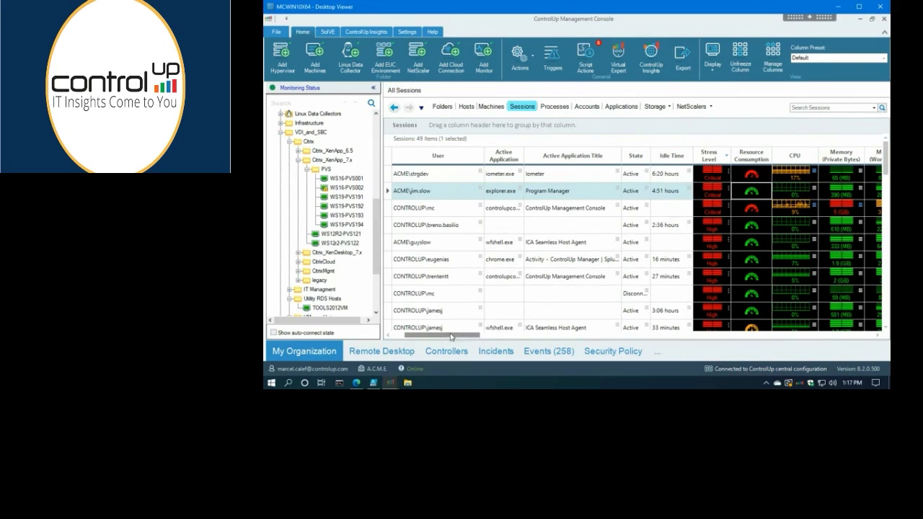
pyautogui.moveTo(462, 336); pyautogui.dragTo(551, 338)
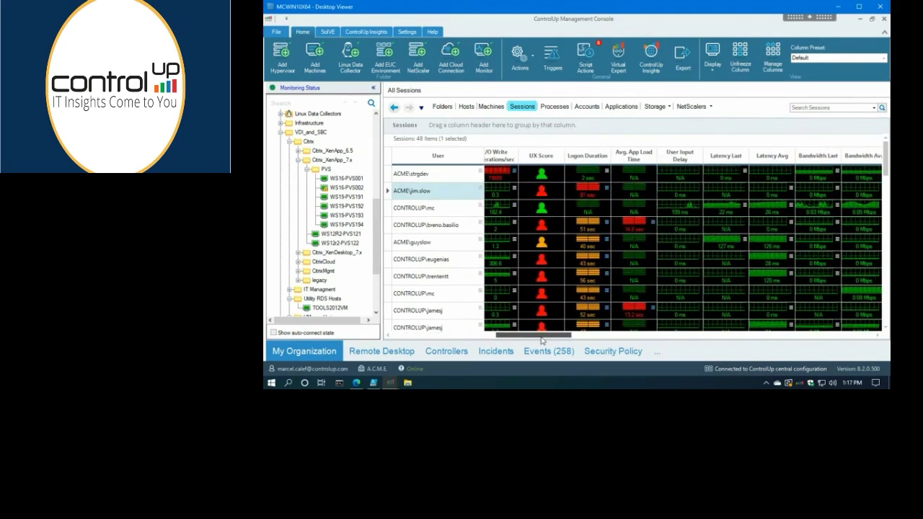
pyautogui.click(521, 197)
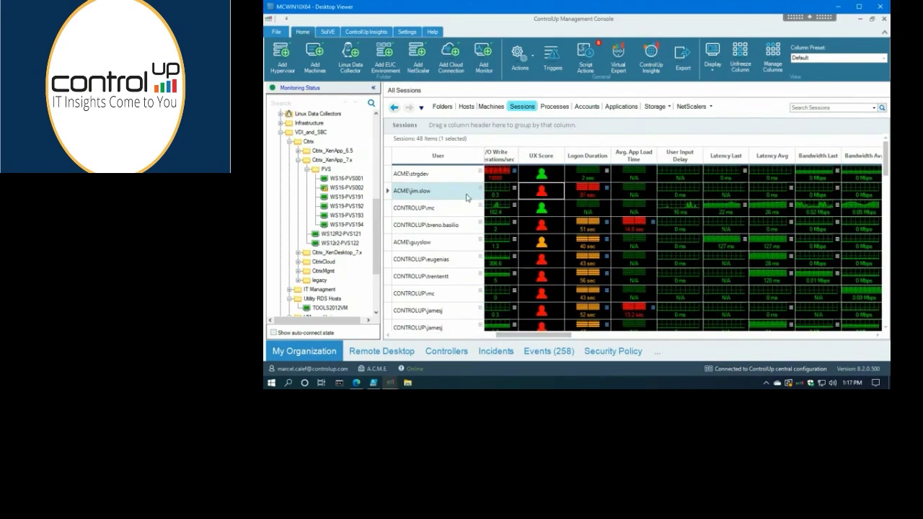
pyautogui.click(608, 191)
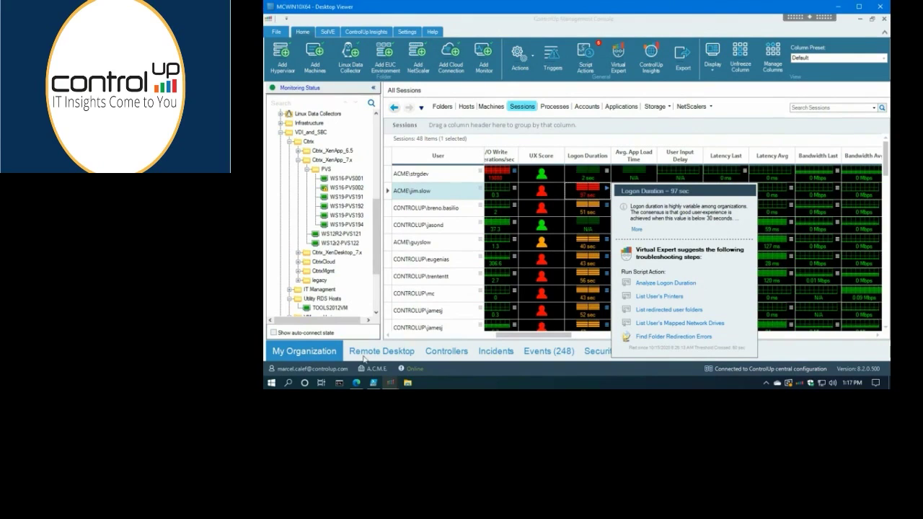
# Open the existing Analyze Logon Duration results and highlight the logon summary and the Group Policy phase
pyautogui.moveTo(390, 382)
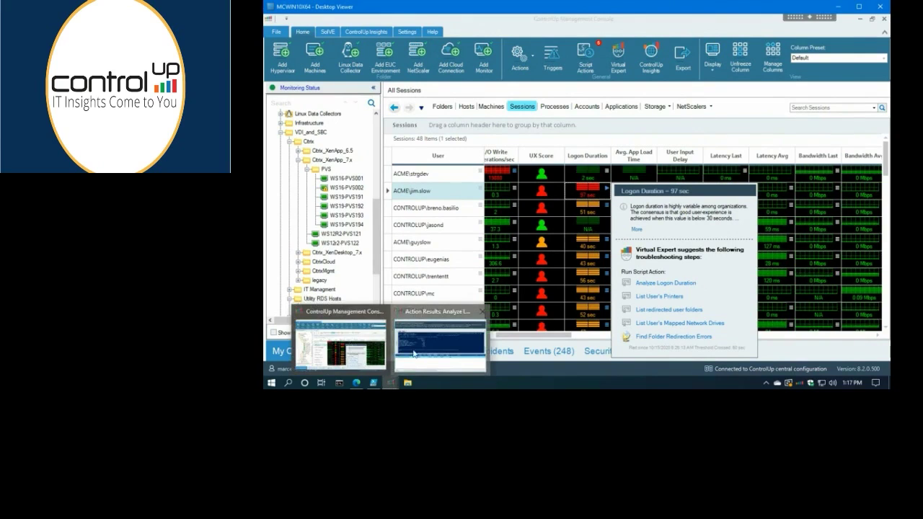
pyautogui.click(413, 353)
pyautogui.scroll(10, 437, 203)
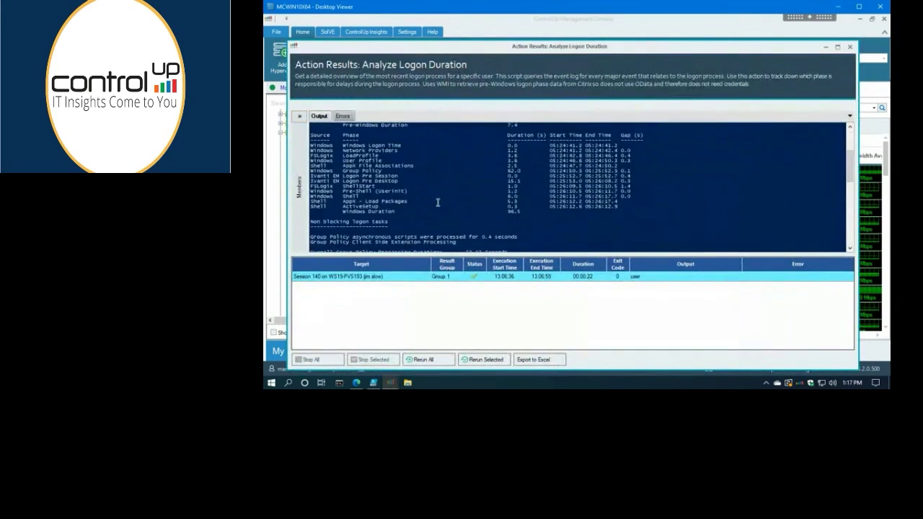
pyautogui.scroll(5, 437, 203)
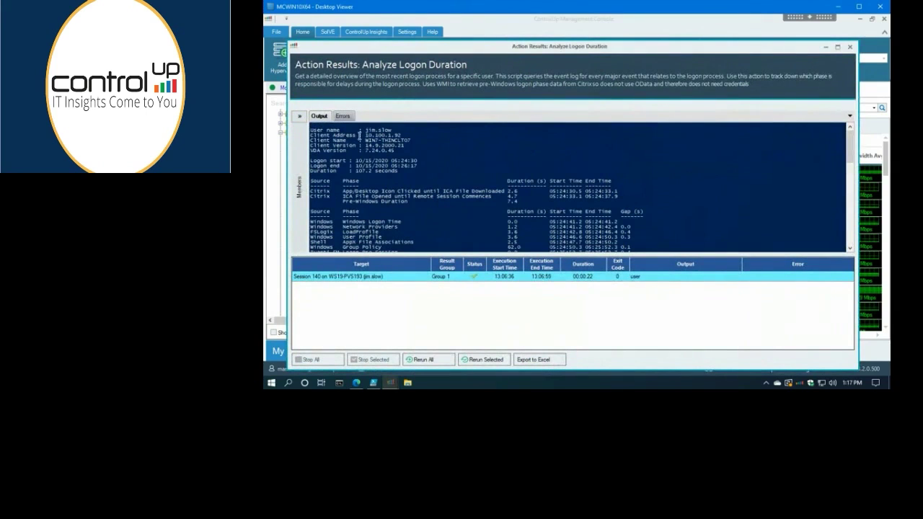
pyautogui.moveTo(356, 130); pyautogui.dragTo(530, 202)
pyautogui.scroll(-3, 531, 202)
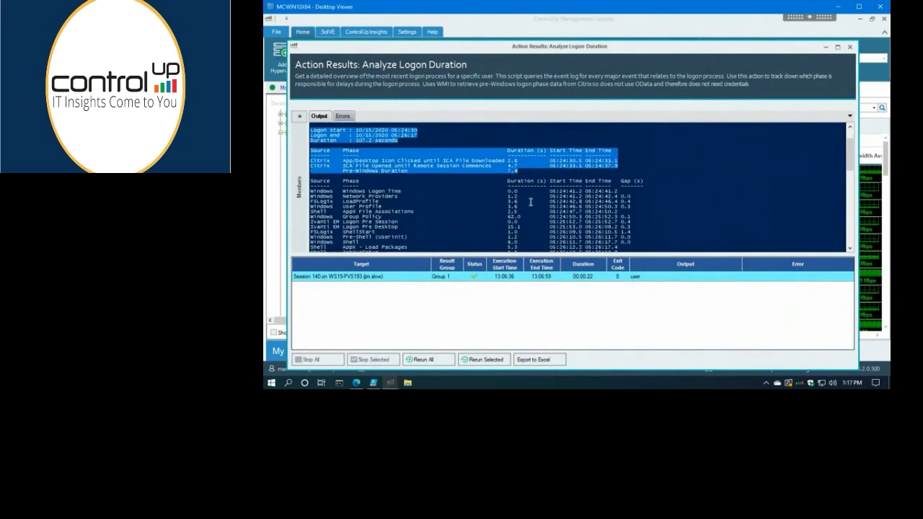
pyautogui.moveTo(344, 202); pyautogui.dragTo(537, 204)
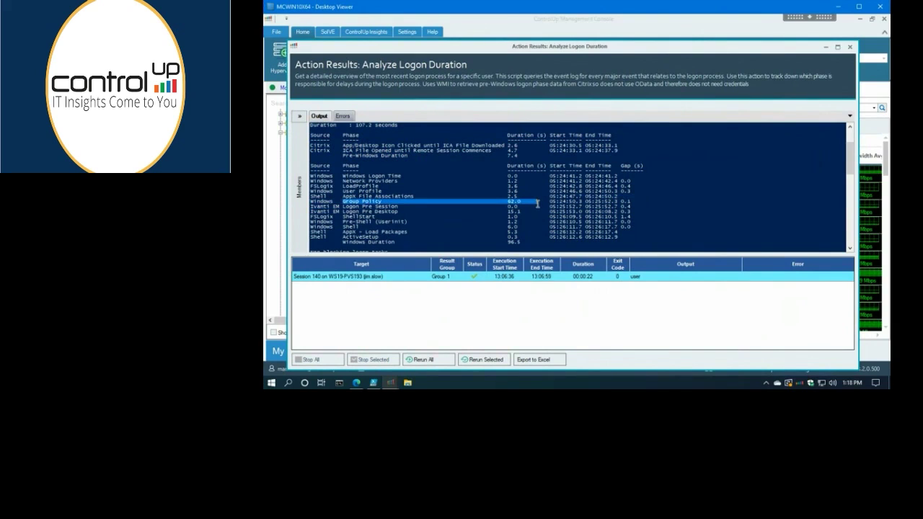
# Highlight the Group Policy Drive Maps entry with its Department_XYZ_GPO in the logon results and return to the sessions list
pyautogui.scroll(-6, 537, 204)
pyautogui.scroll(-3, 537, 204)
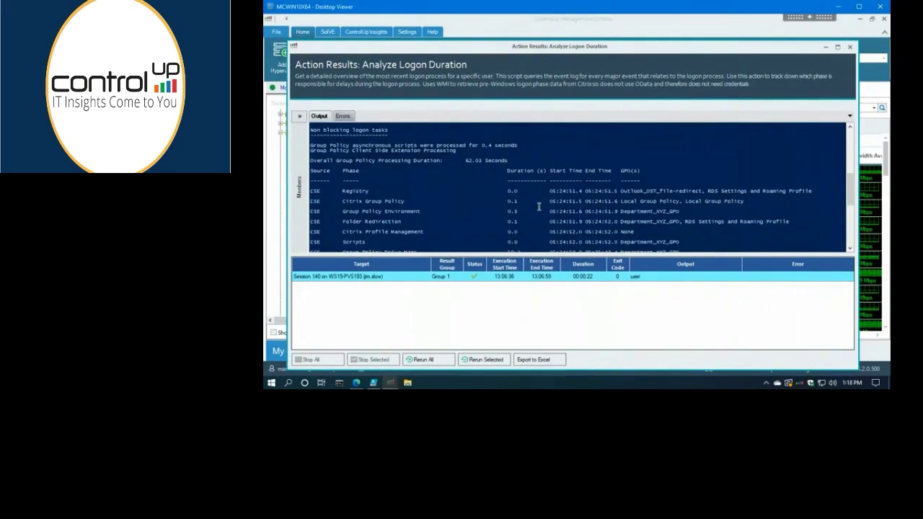
pyautogui.scroll(-3, 537, 204)
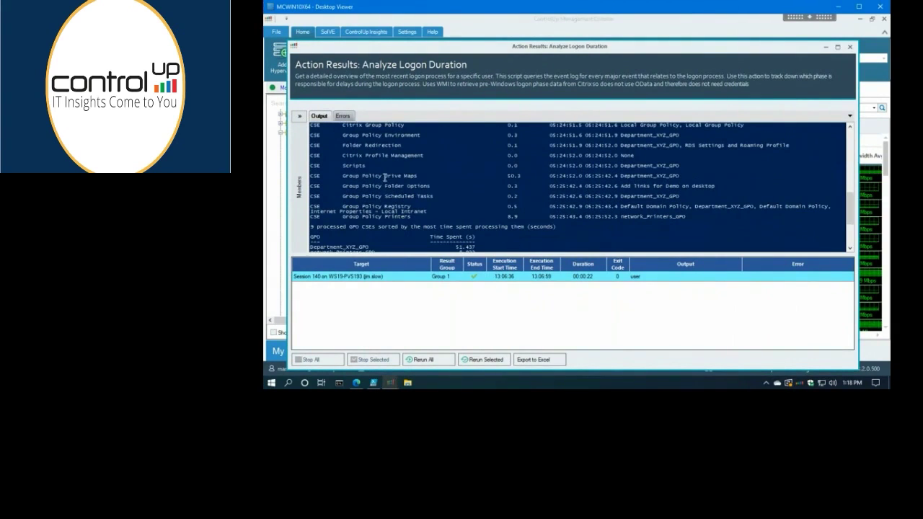
pyautogui.moveTo(384, 177); pyautogui.dragTo(624, 180)
pyautogui.moveTo(685, 177); pyautogui.dragTo(688, 177)
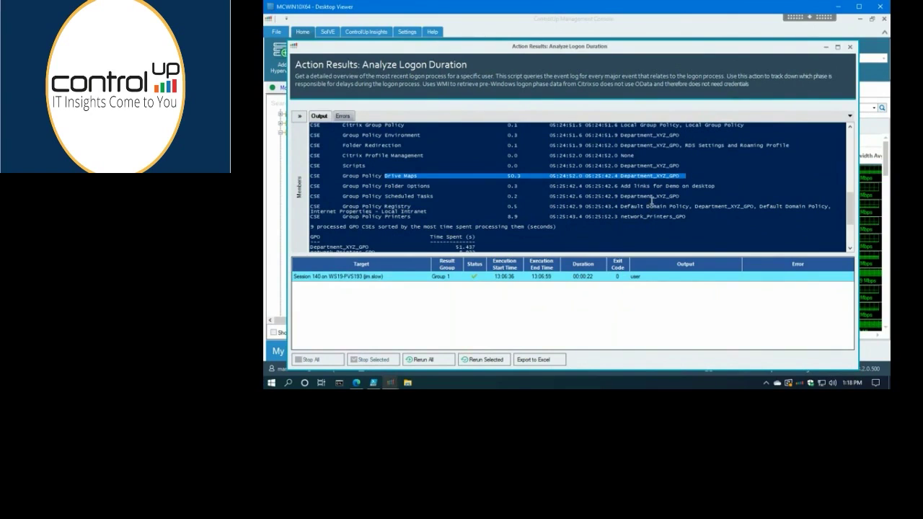
pyautogui.click(565, 27)
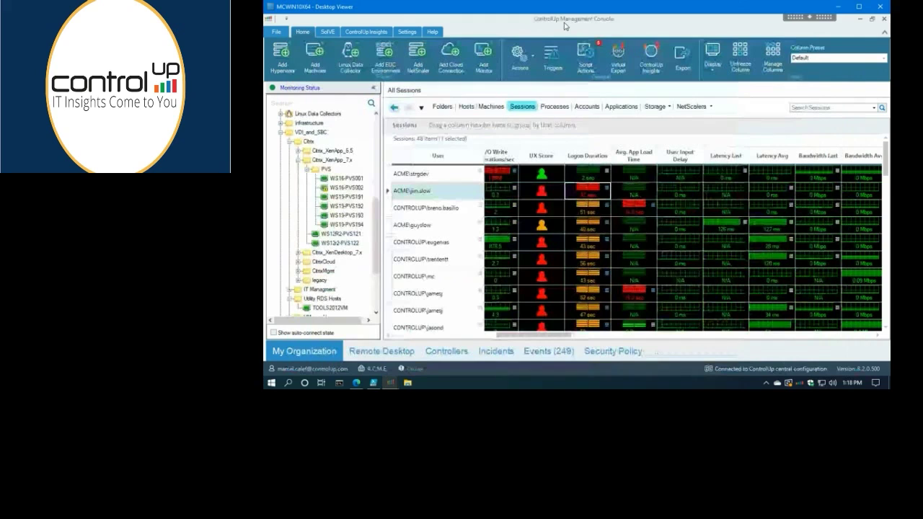
# Focus on the Cloud Connectors of ControlUp.cloud.com and check the version status of CTXCLOUDCON1 and CTXCLOUDCON2
pyautogui.scroll(7, 321, 198)
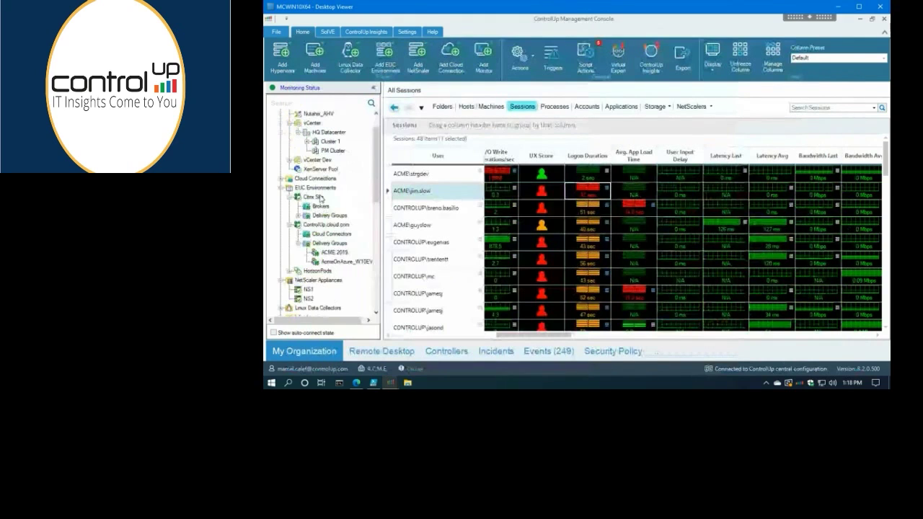
pyautogui.click(328, 234)
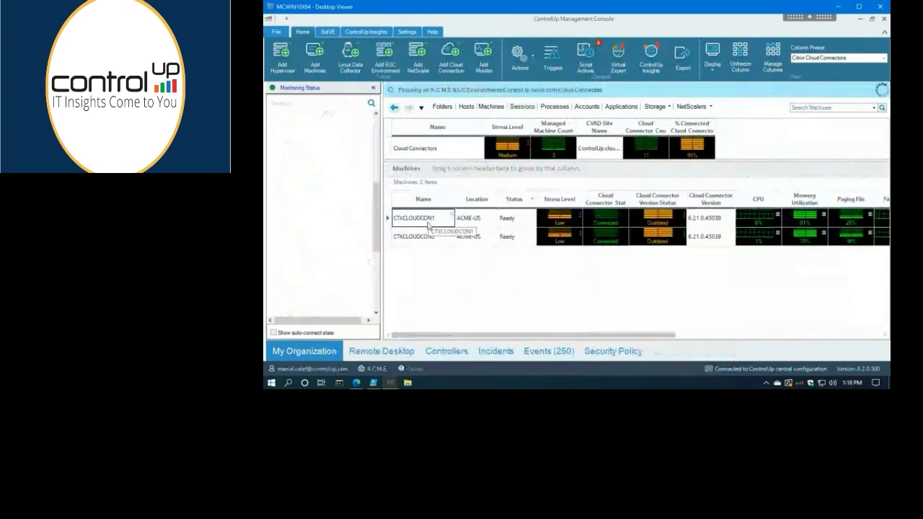
pyautogui.click(432, 238)
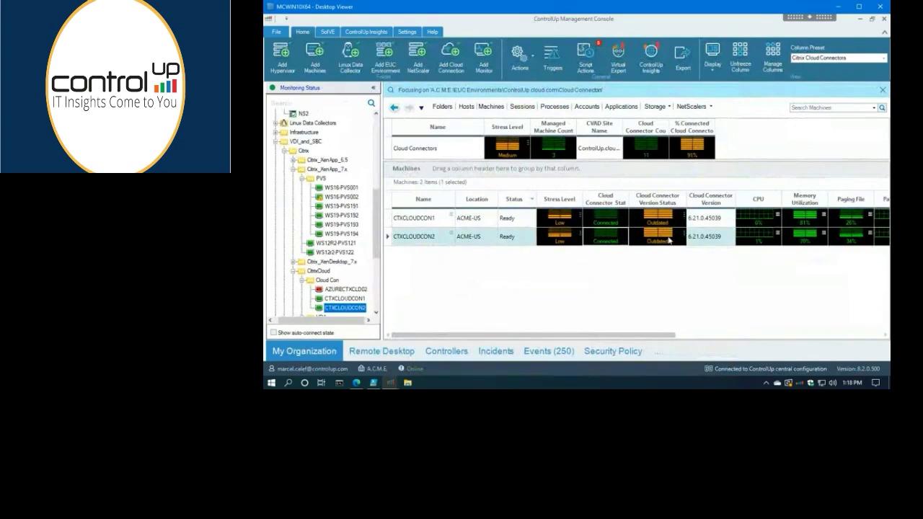
pyautogui.click(703, 218)
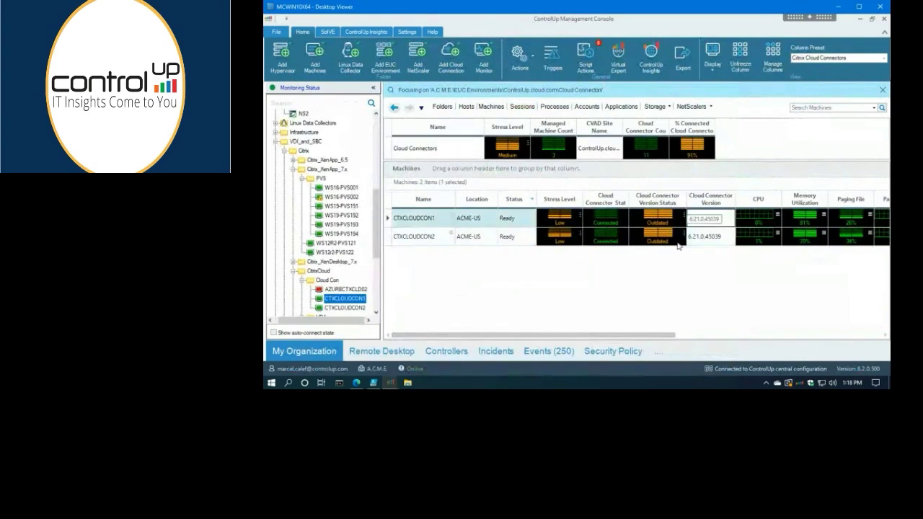
# Drill into the memory utilization of CTXCLOUDCON2 and list the processes running on it
pyautogui.moveTo(615, 338); pyautogui.dragTo(681, 337)
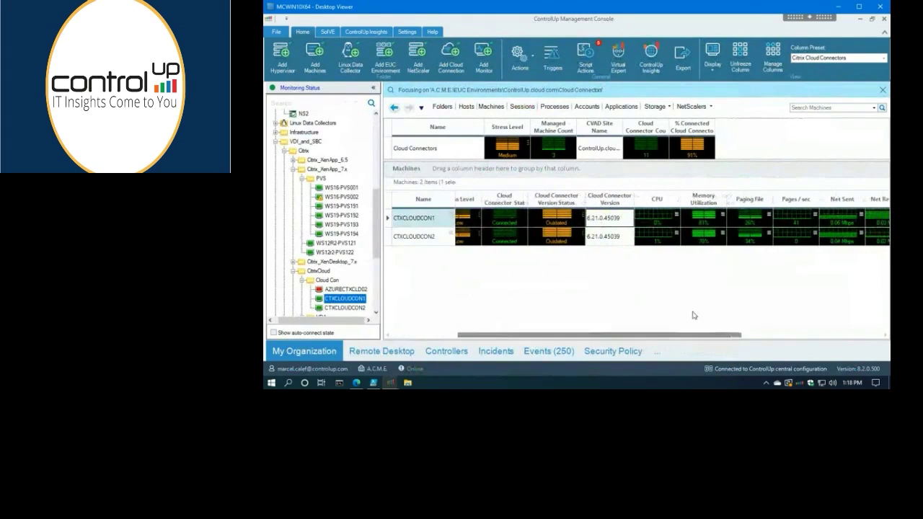
pyautogui.doubleClick(703, 241)
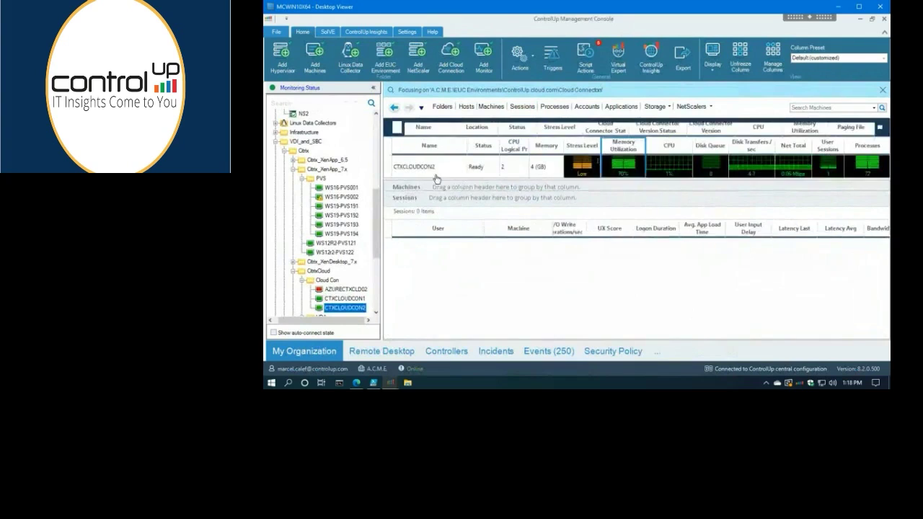
pyautogui.doubleClick(423, 248)
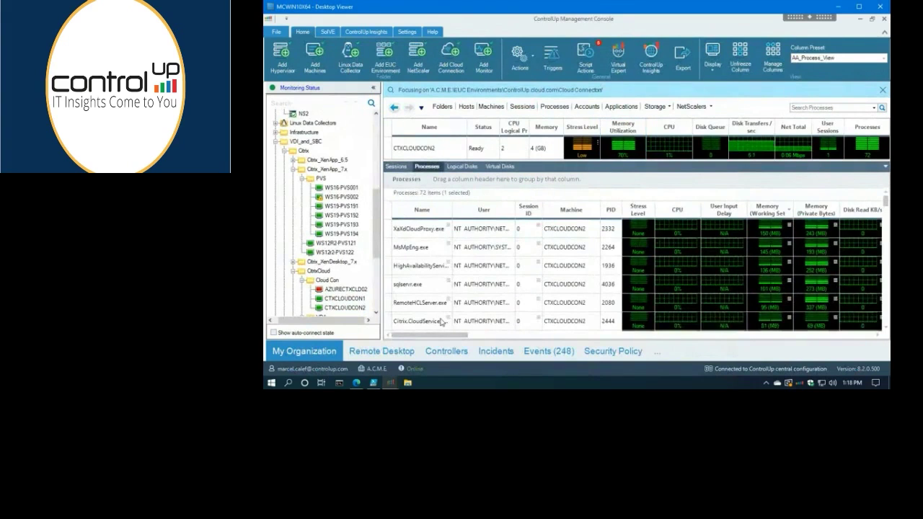
# Search all sessions for "ltc" and select the session on WS19-PVS194
pyautogui.click(522, 106)
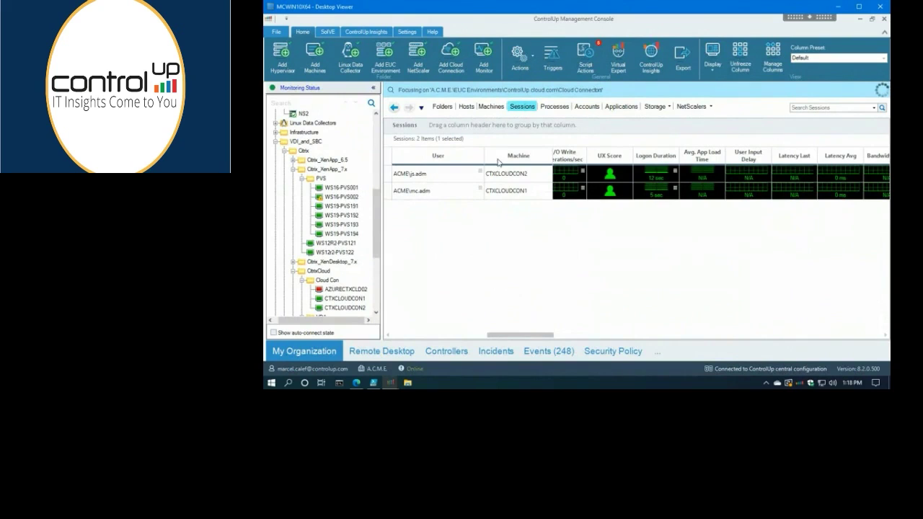
pyautogui.click(805, 107)
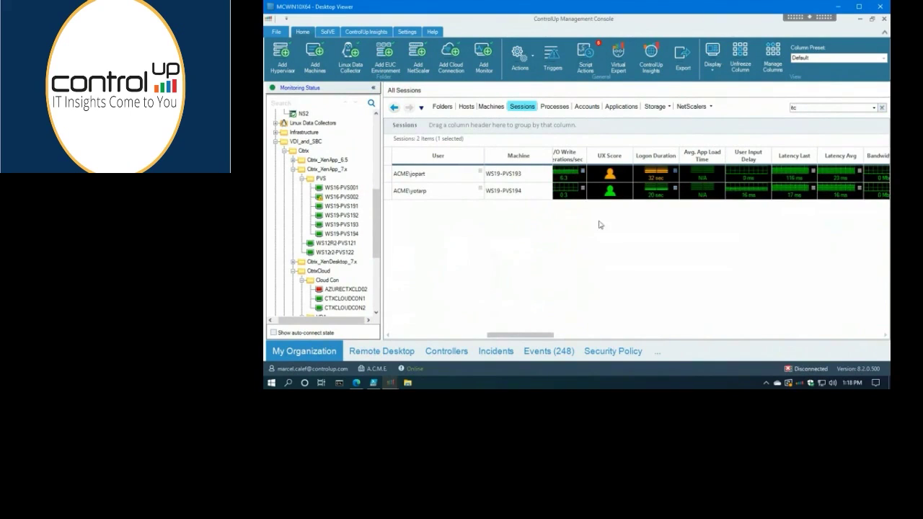
pyautogui.click(433, 192)
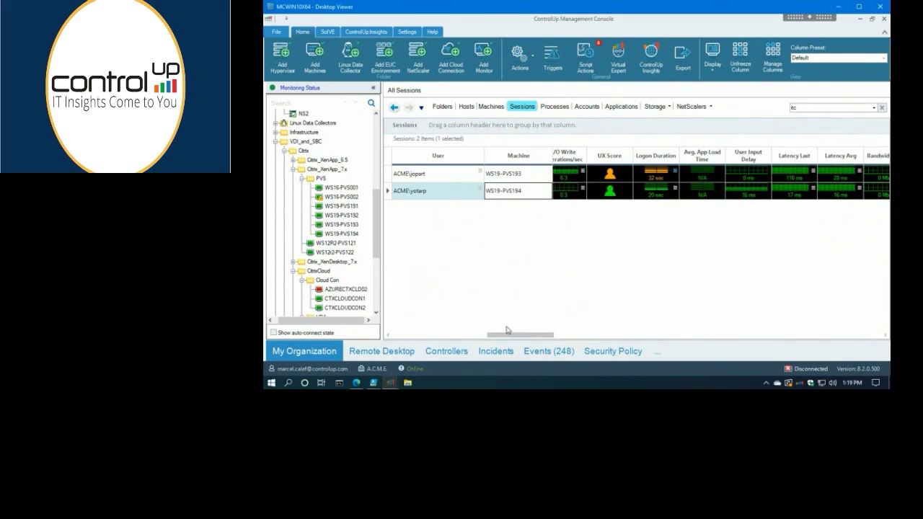
# Find the client name ITC-DC7900USFF on the WS19-PVS194 session, switch to that device's IGEL web shadow in the browser and check its About window
pyautogui.moveTo(506, 334); pyautogui.dragTo(574, 334)
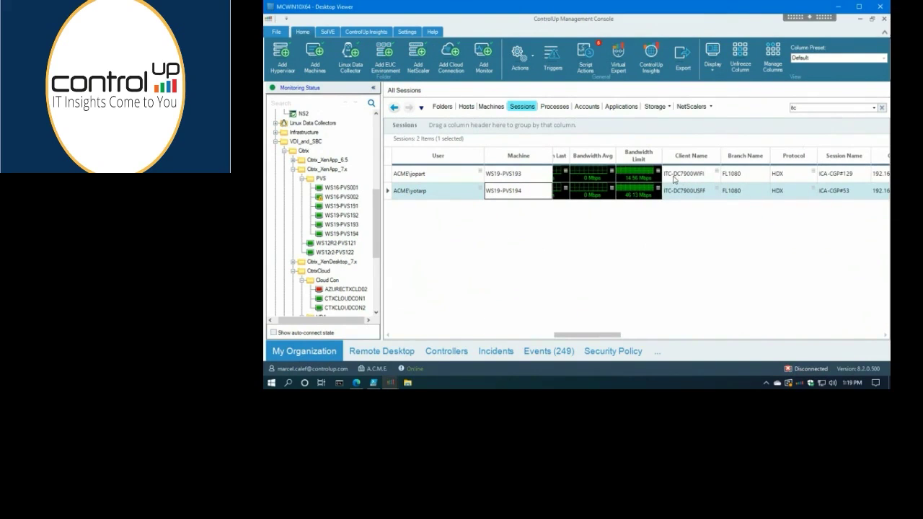
pyautogui.click(718, 189)
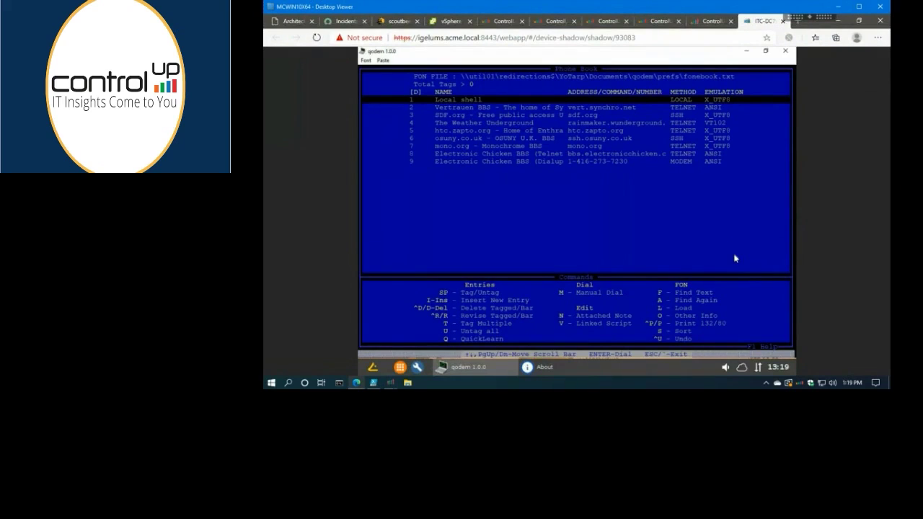
pyautogui.click(550, 369)
pyautogui.click(546, 369)
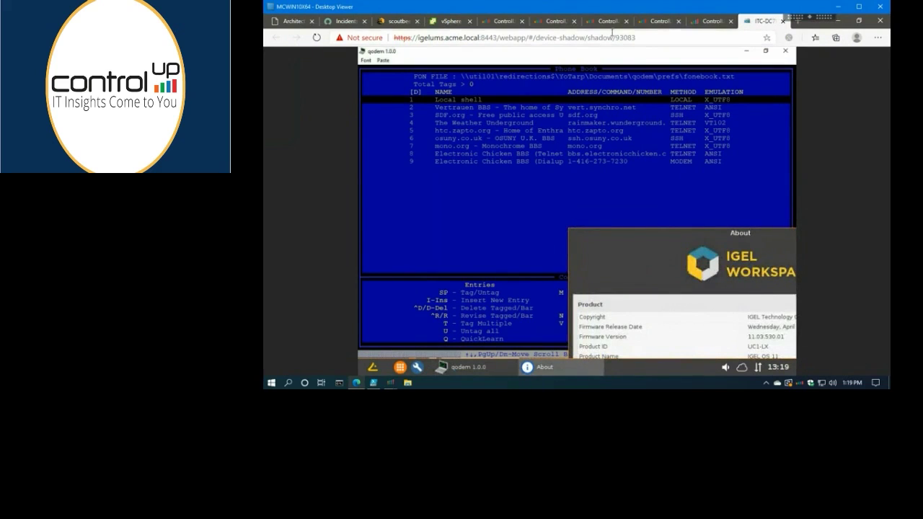
pyautogui.doubleClick(521, 37)
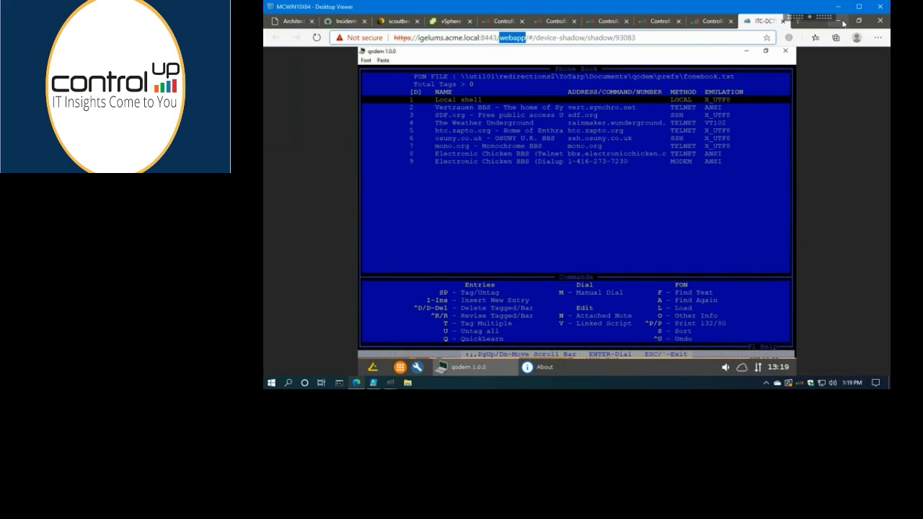
# Switch back to the ControlUp console and clear the search filter on the sessions list
pyautogui.click(842, 23)
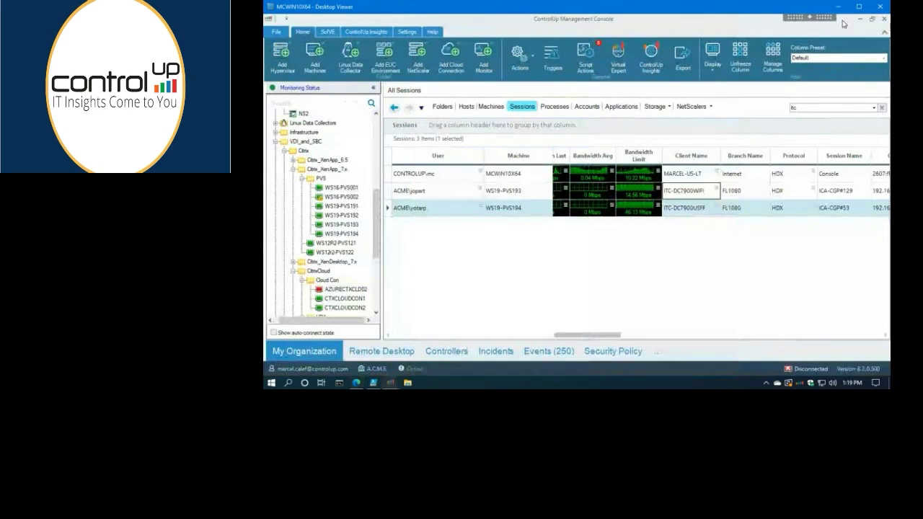
pyautogui.click(883, 107)
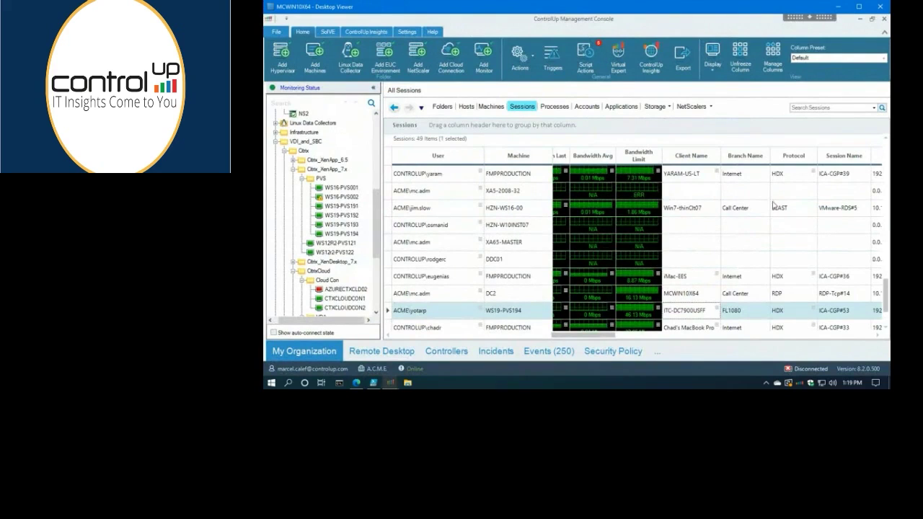
pyautogui.moveTo(638, 155); pyautogui.dragTo(605, 128)
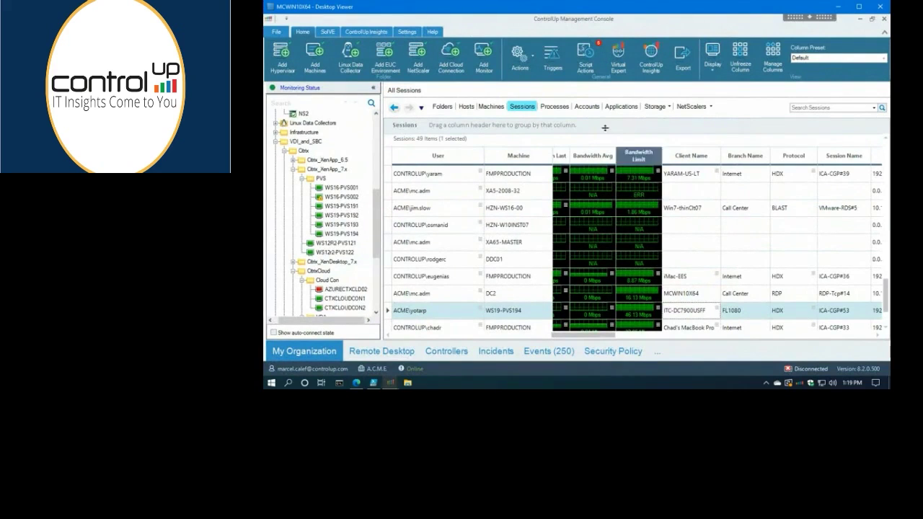
# Switch to ControlUp Insights in the browser and review the Top Insights dashboard for users, computers and hosts
pyautogui.click(372, 33)
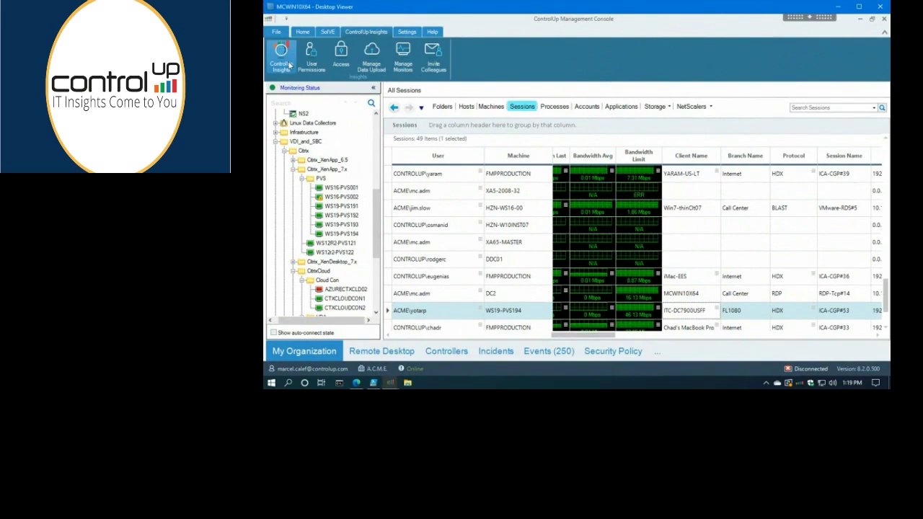
pyautogui.click(356, 383)
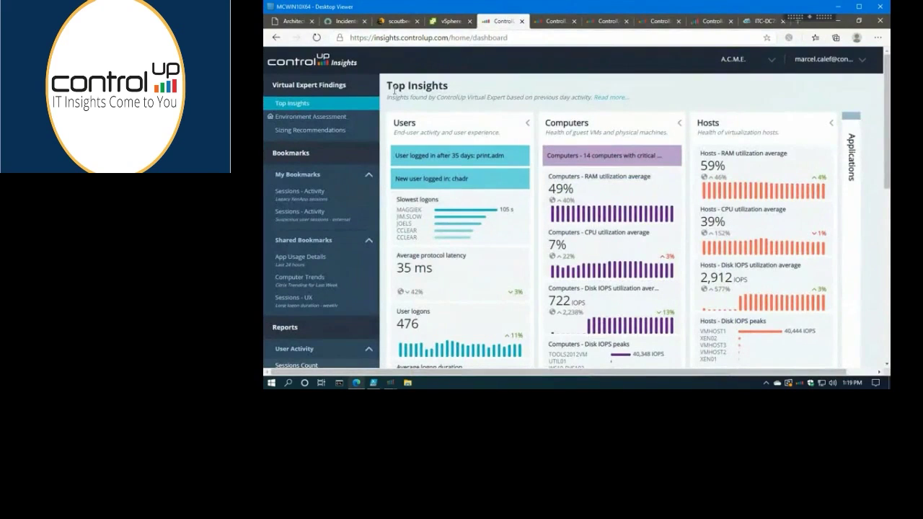
pyautogui.moveTo(394, 88); pyautogui.dragTo(448, 87)
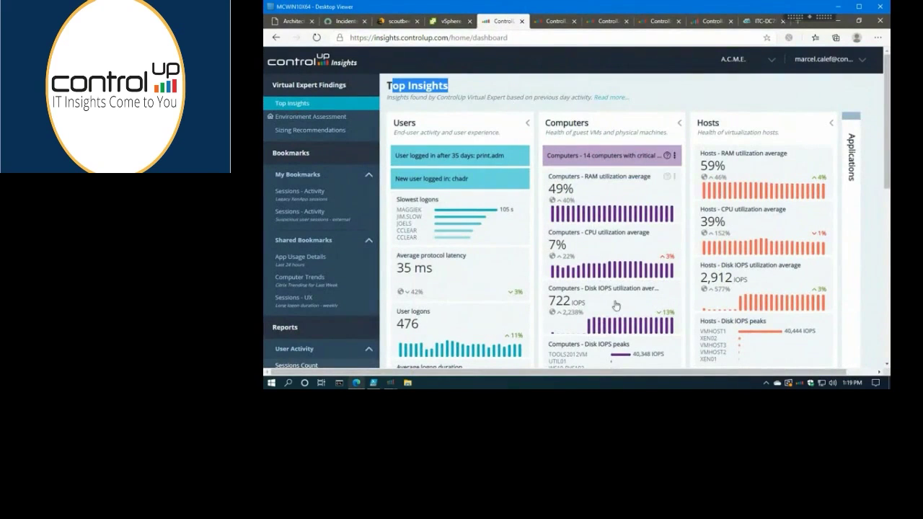
# Bring up the Environment Assessment report in ControlUp Insights and highlight its title
pyautogui.click(707, 21)
pyautogui.click(672, 21)
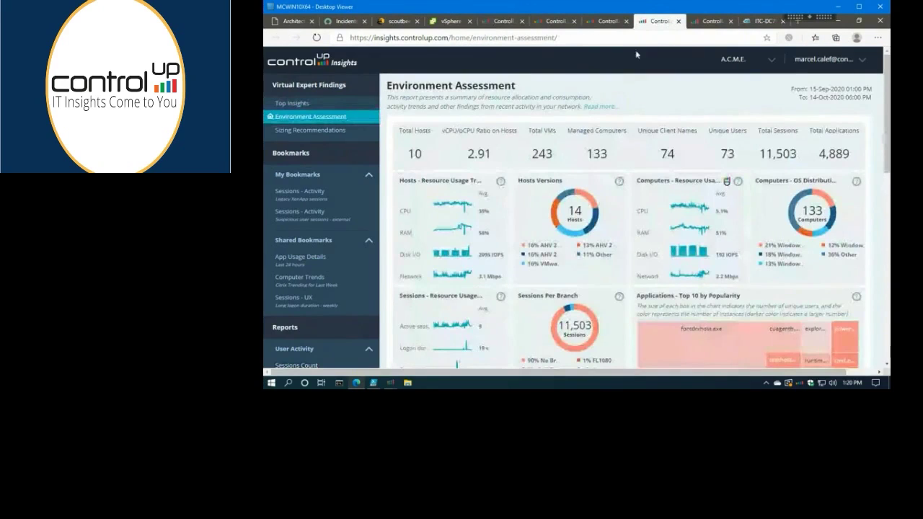
pyautogui.moveTo(388, 85); pyautogui.dragTo(547, 94)
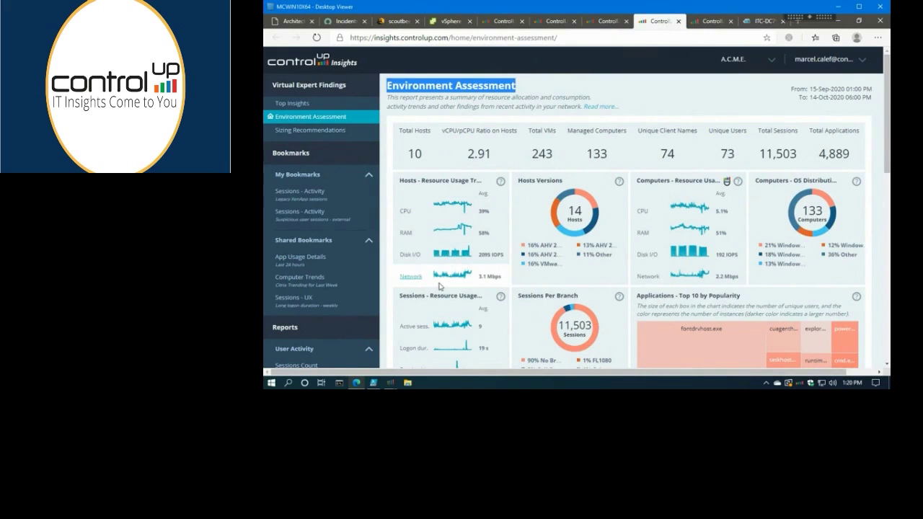
# Switch to ControlUp Solve, review the Realtime Health Status dashboard and return to the Machines discovery view
pyautogui.click(711, 28)
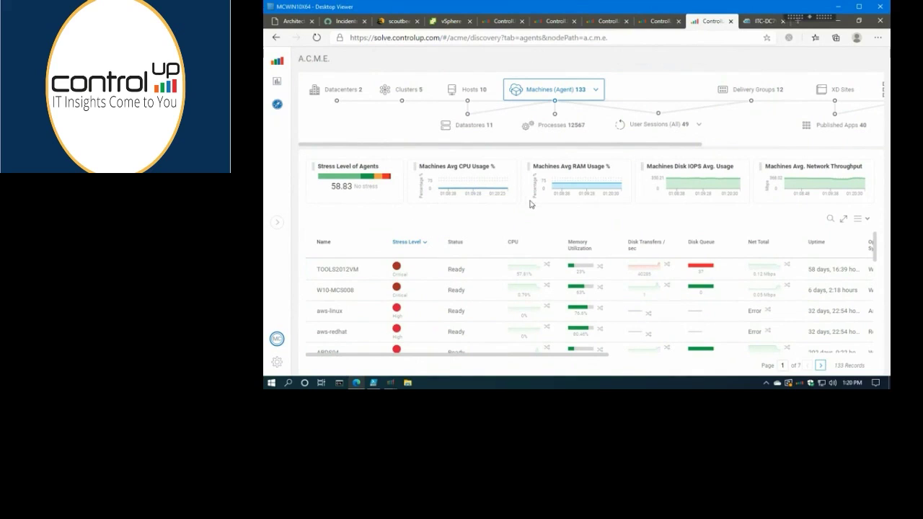
pyautogui.click(277, 81)
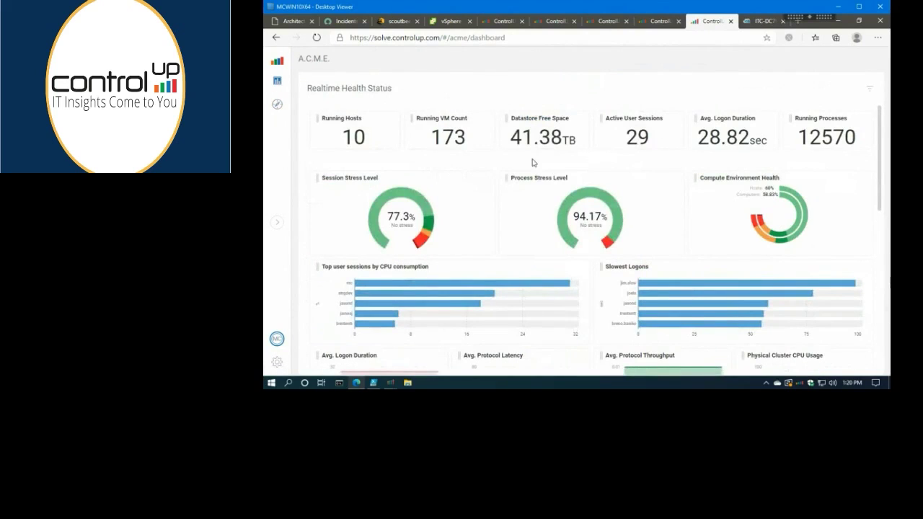
pyautogui.click(277, 103)
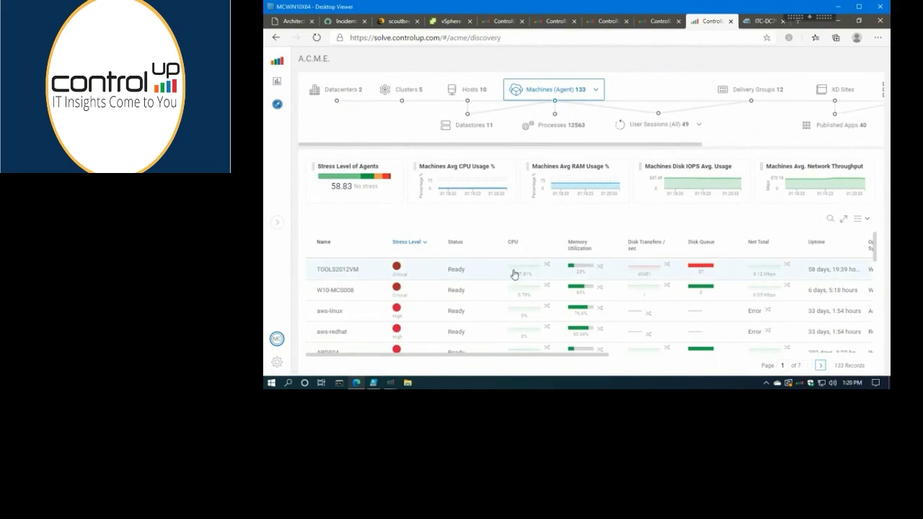
# Drill into the critically stressed machine TOOLS2012VM and sort its list of processes by Disk Read KB/s
pyautogui.doubleClick(450, 269)
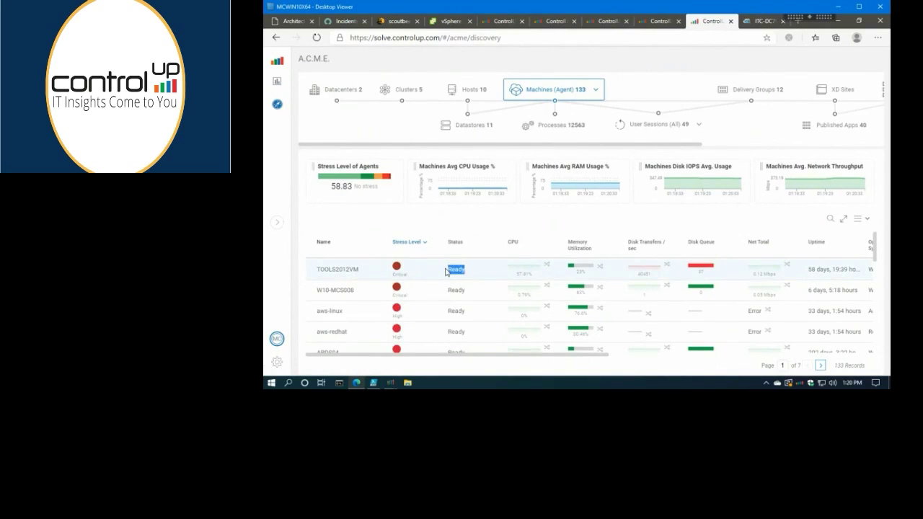
pyautogui.click(397, 270)
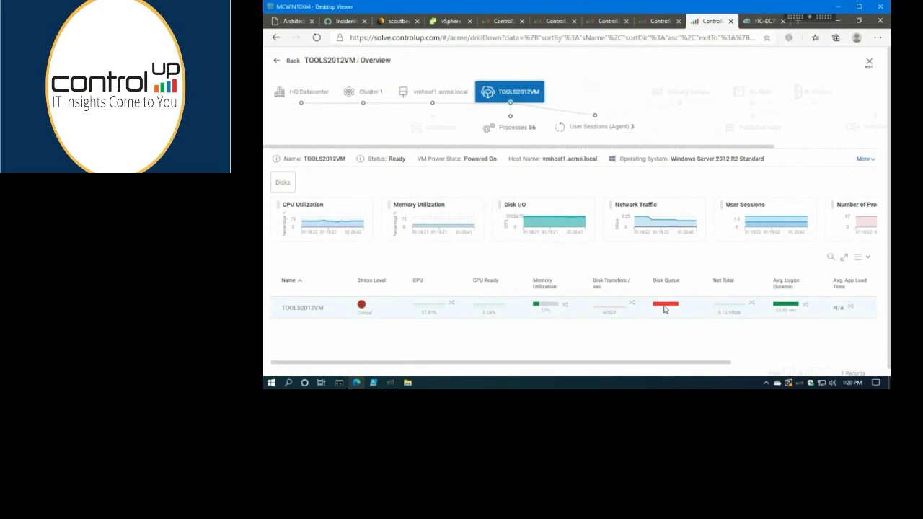
pyautogui.click(502, 137)
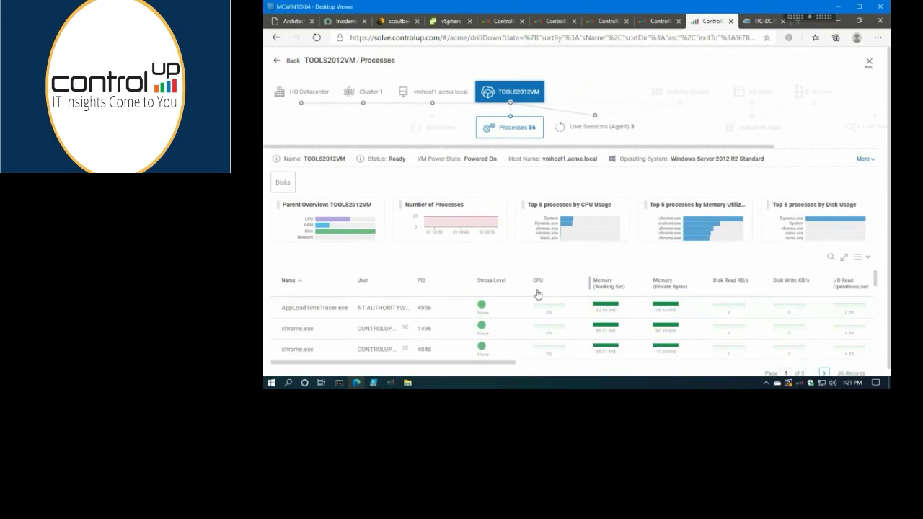
pyautogui.click(748, 285)
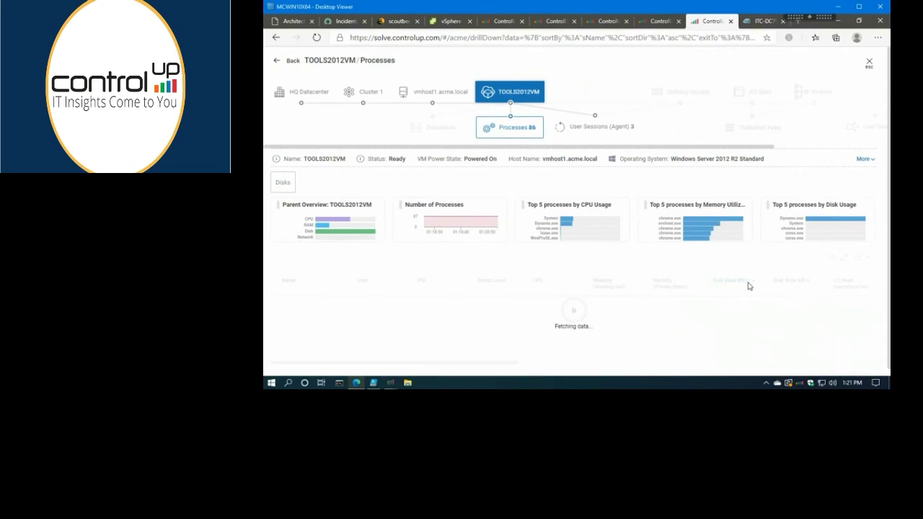
pyautogui.click(745, 285)
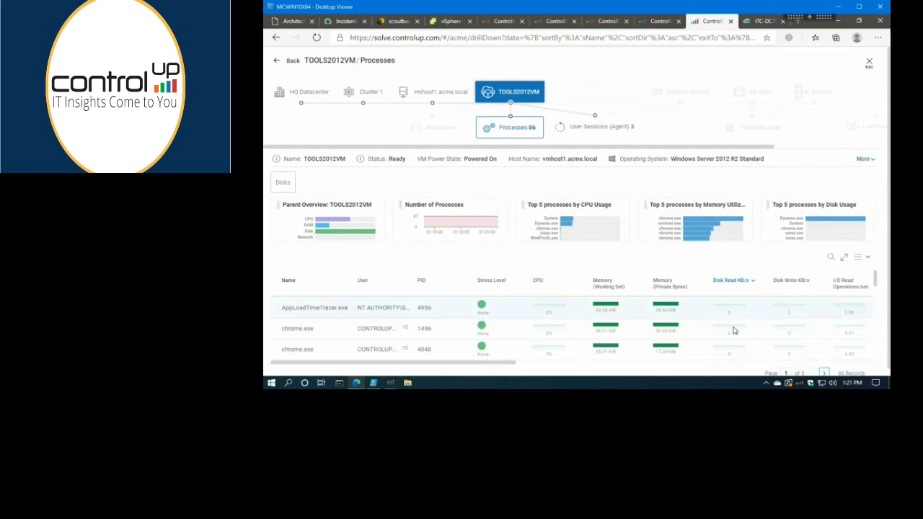